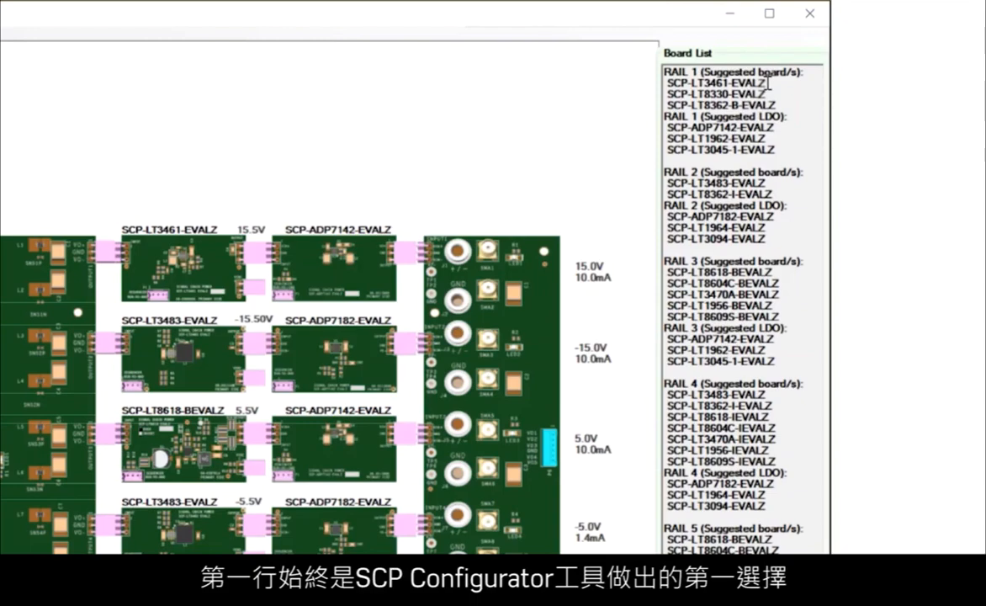
drag(768, 82, 805, 72)
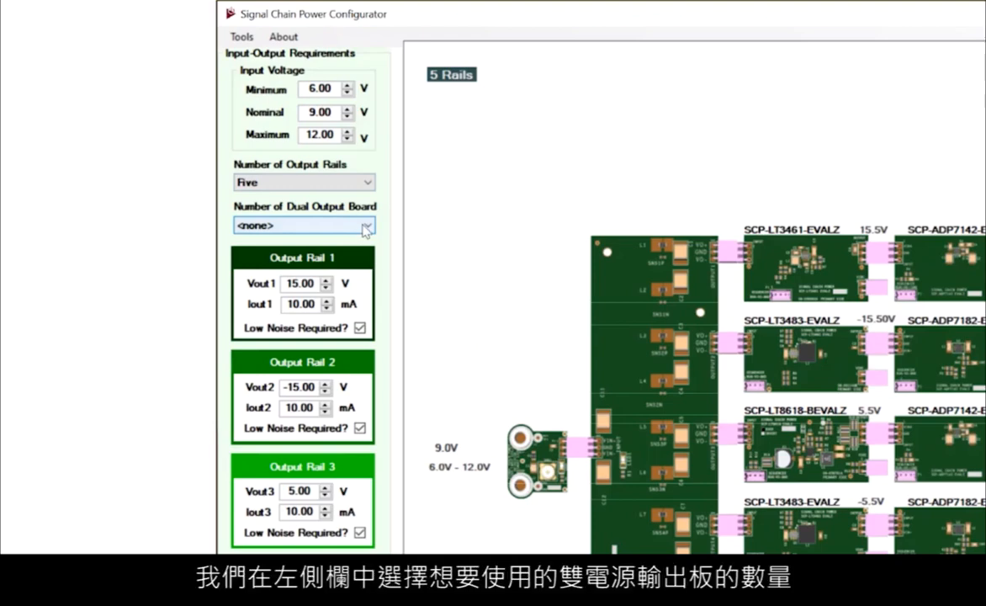
- Configure the supply with one dual output board and require low noise on its step-up output
click(364, 226)
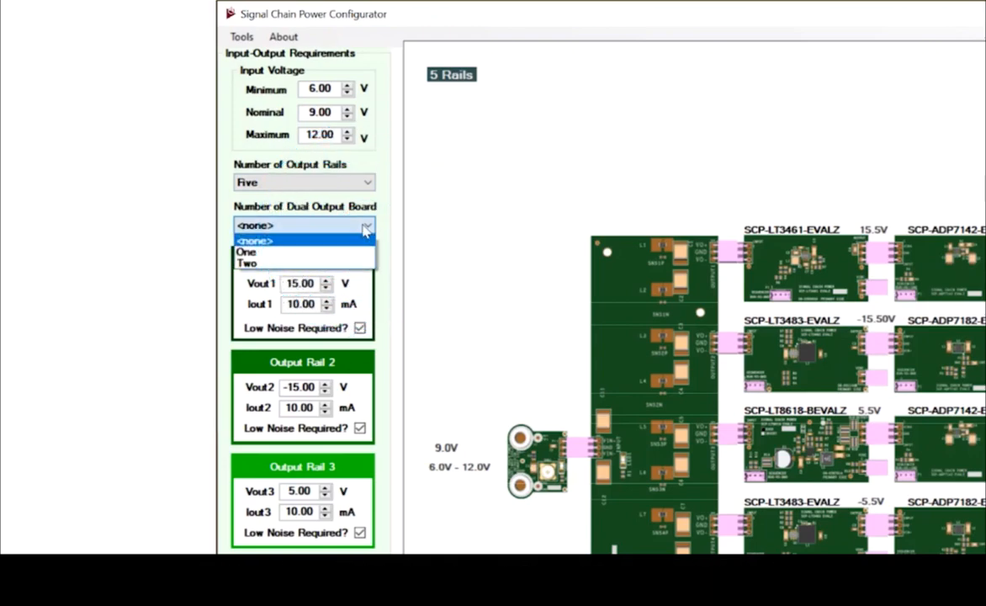
click(335, 258)
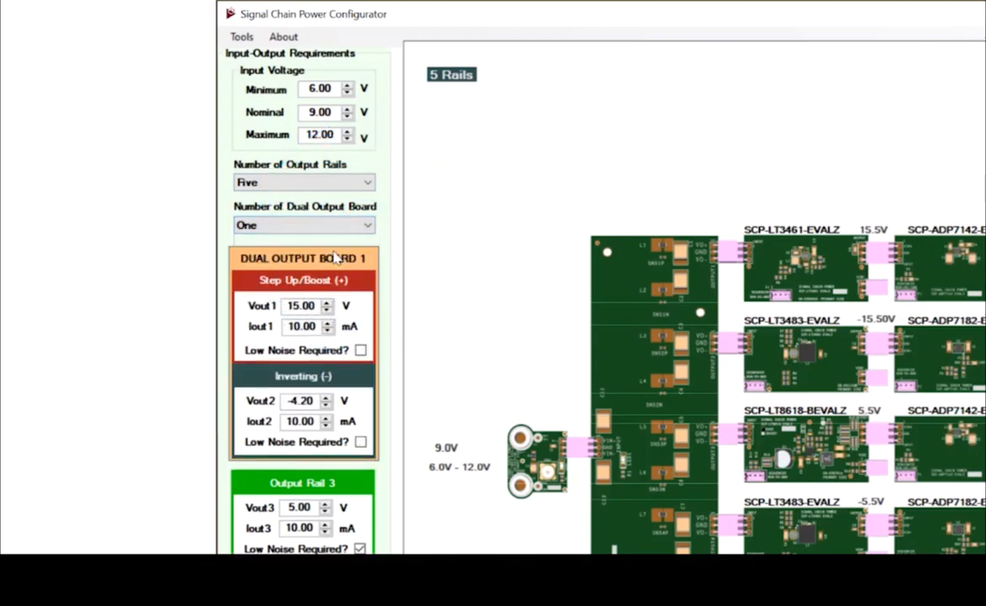
click(329, 350)
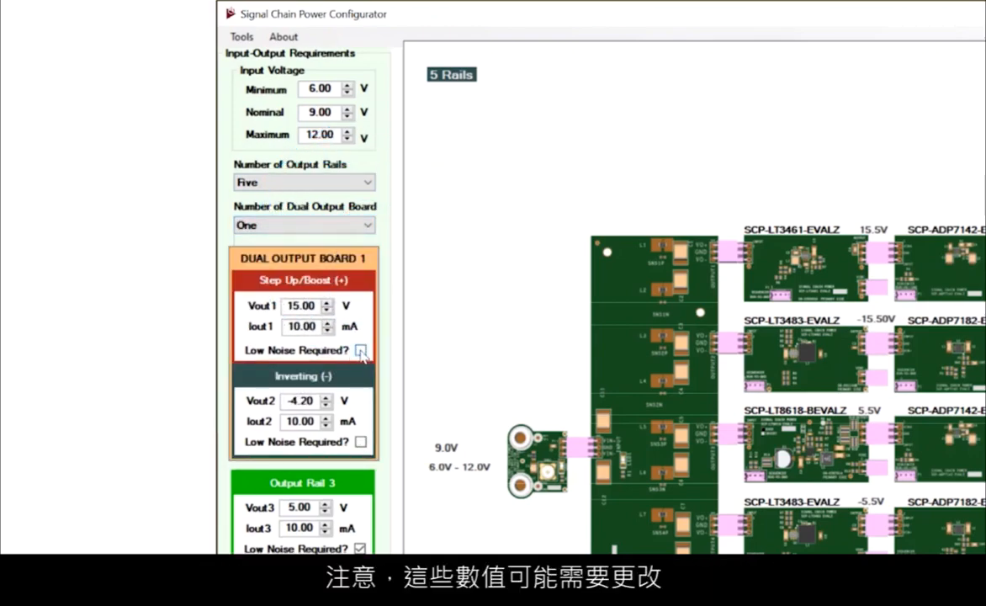
- Set the dual output board's inverting voltage to -15 V with low noise required, and generate the solution
drag(315, 400, 252, 399)
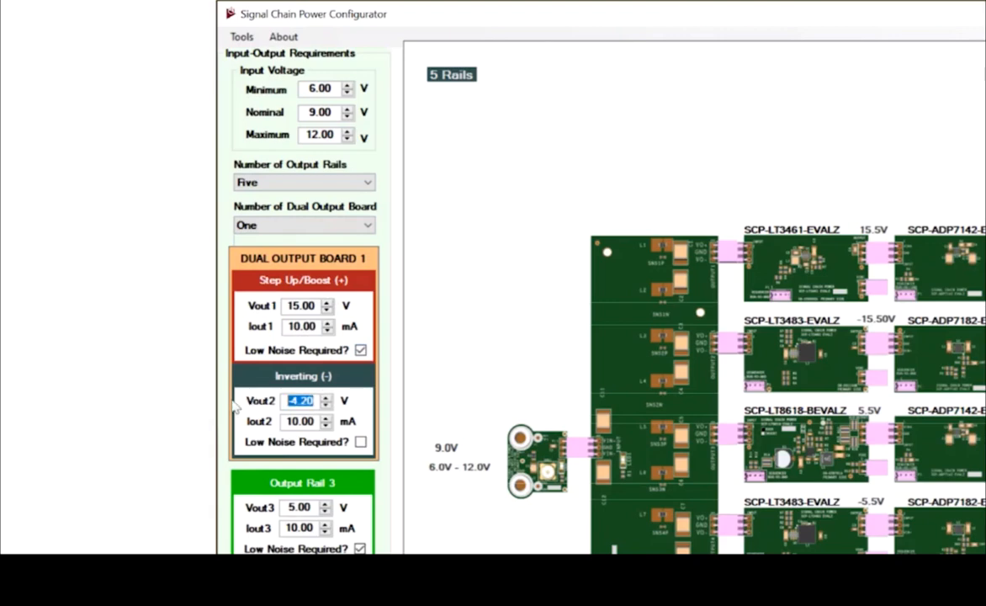
text(-15)
click(361, 442)
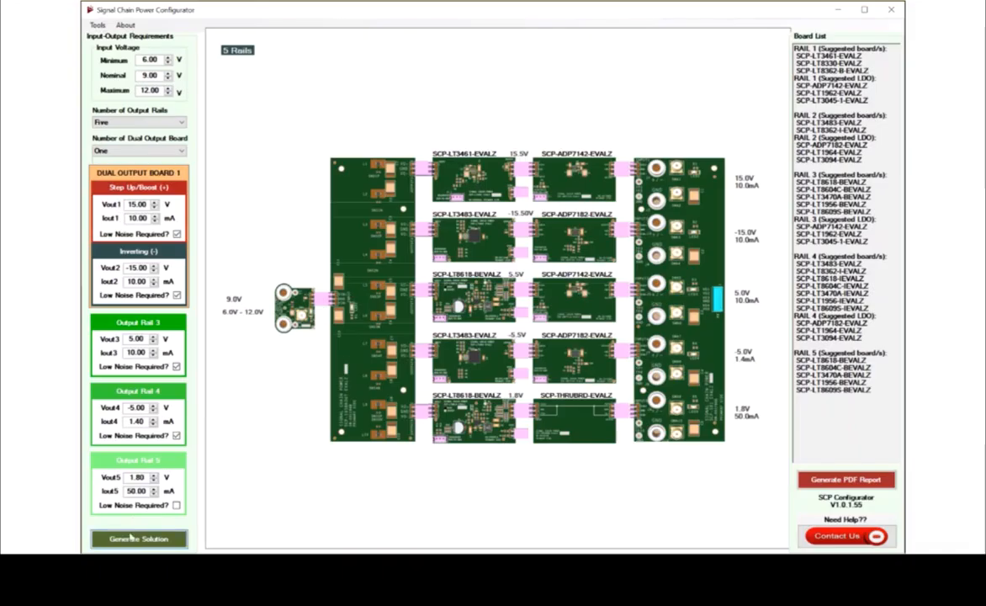
click(130, 539)
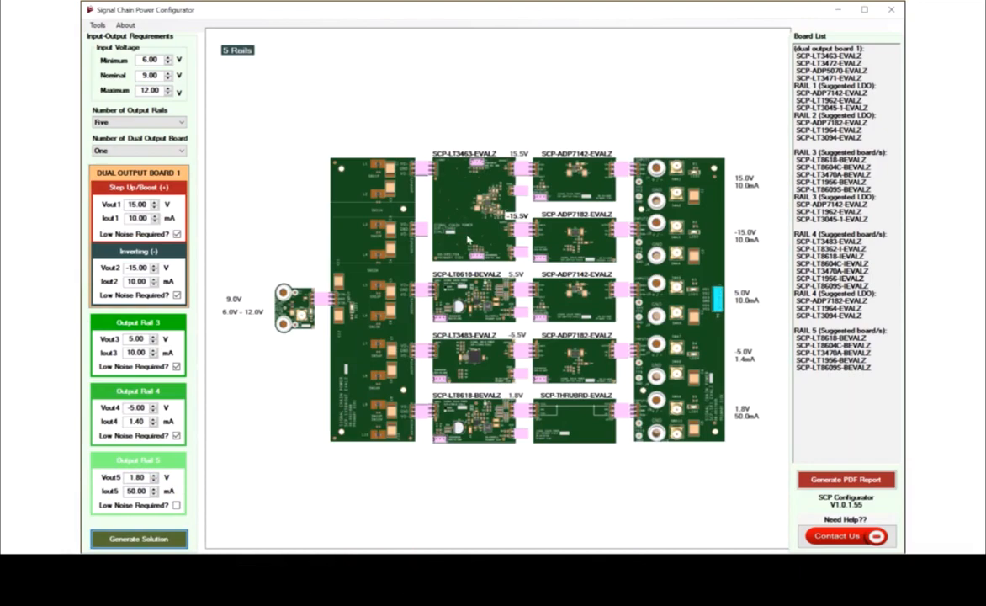
- Switch to two dual output boards and set the second board's outputs to 5 V and -5 V
click(179, 152)
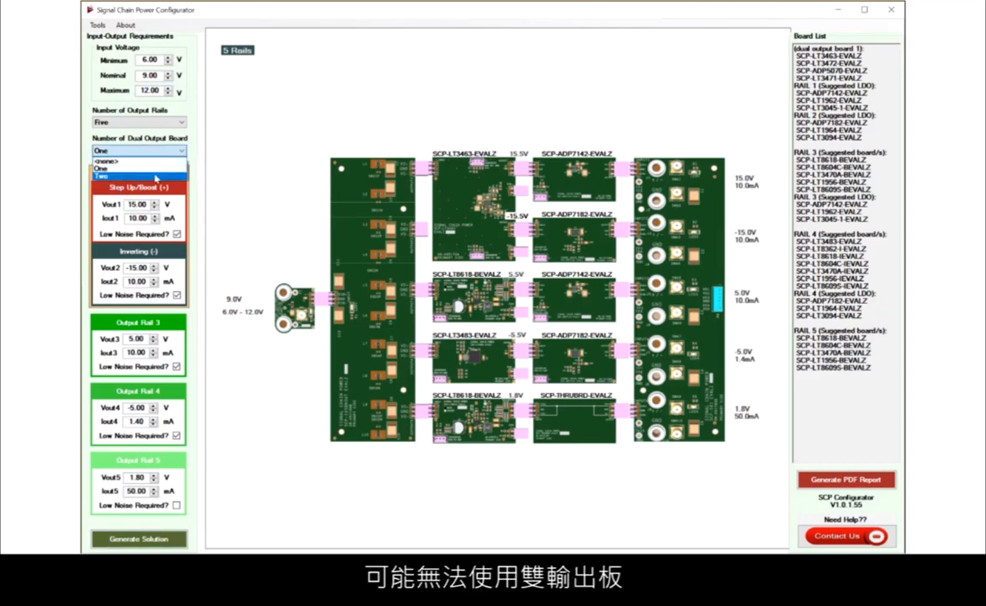
click(156, 178)
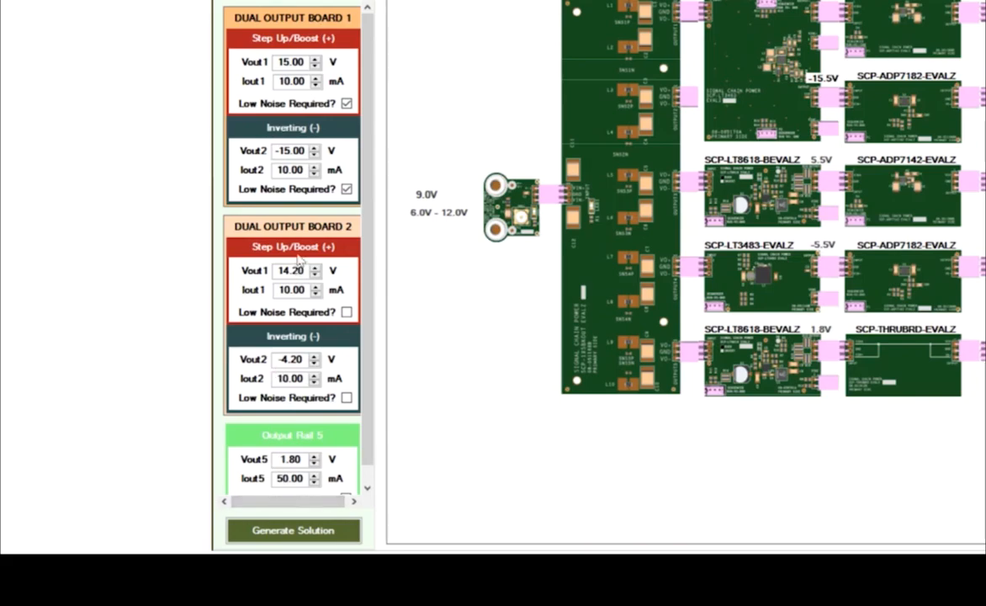
drag(277, 271, 317, 267)
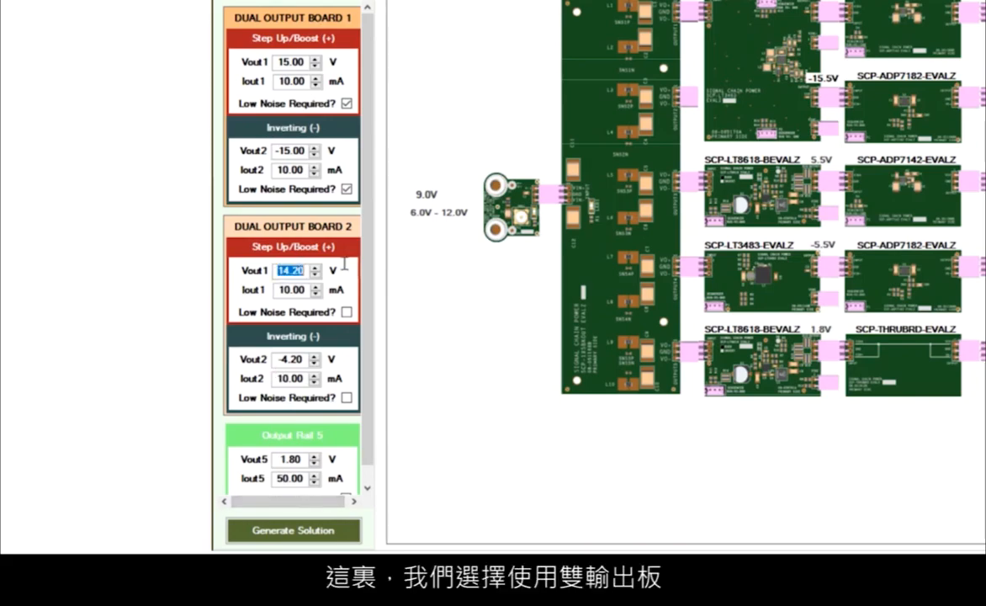
text(5)
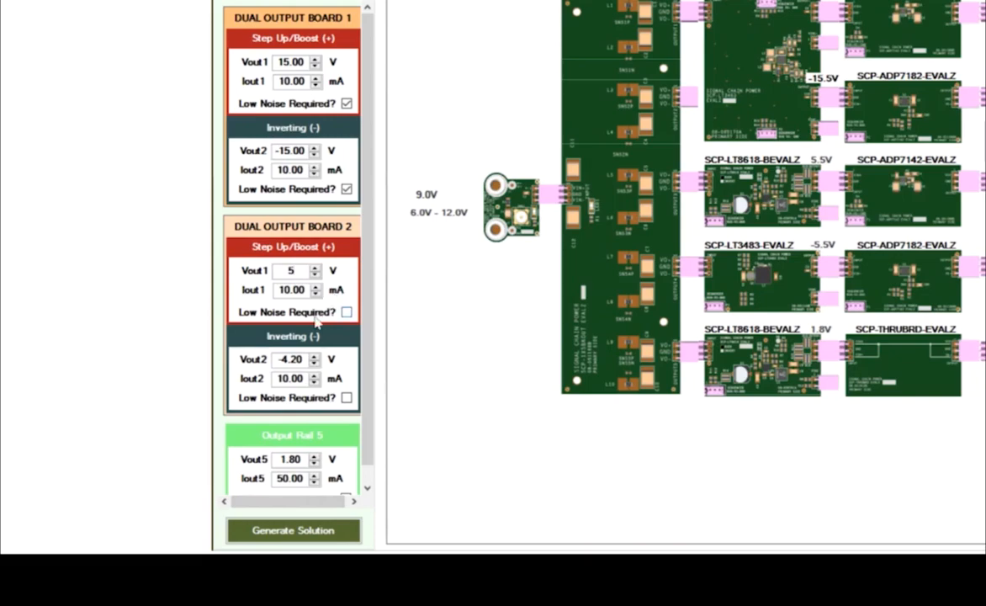
drag(306, 360, 284, 359)
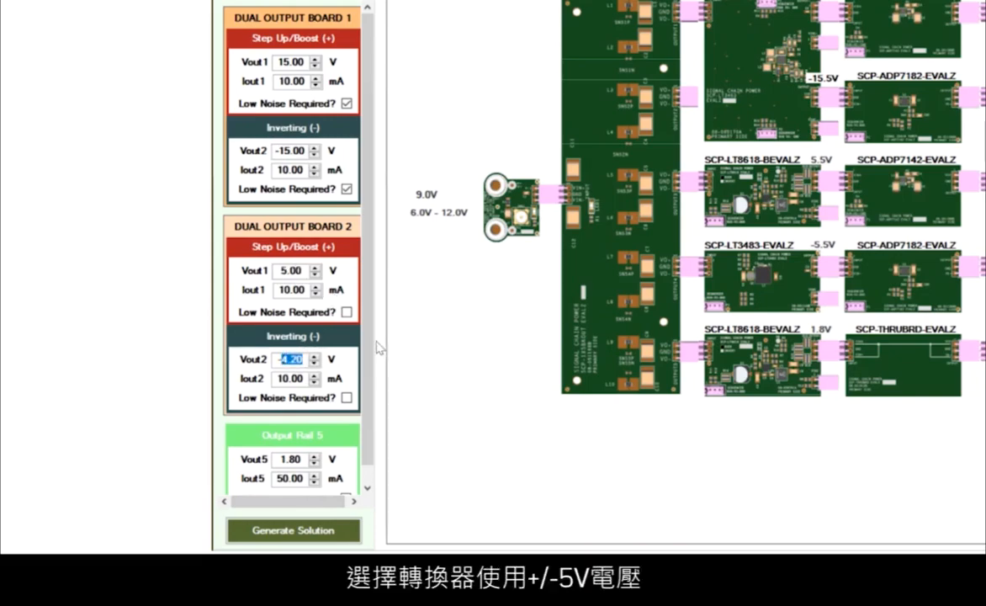
text(5)
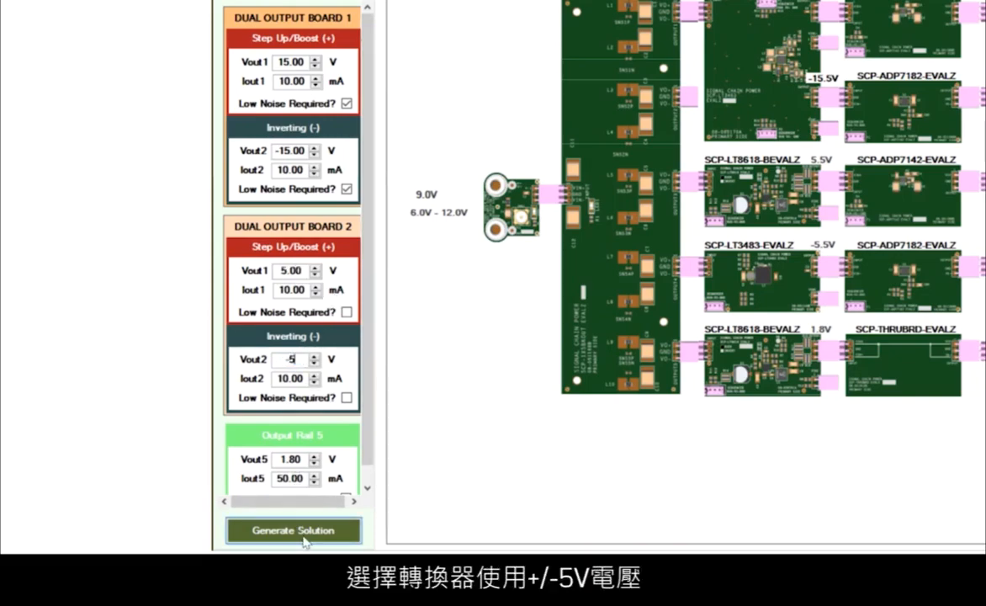
- Try to generate a solution with low noise on both outputs of dual output board 2, and return to one dual board
click(346, 312)
click(346, 398)
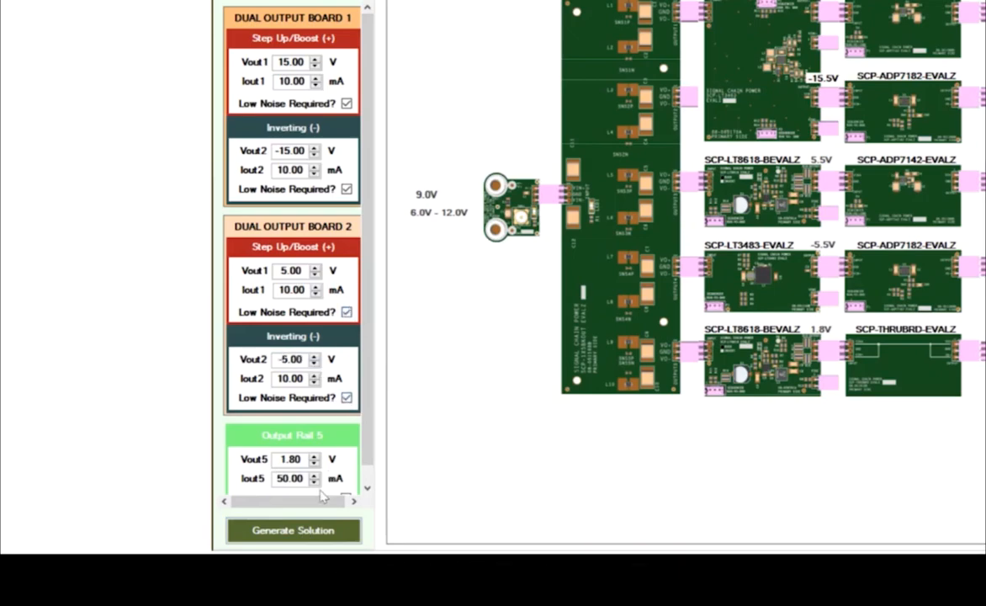
click(313, 530)
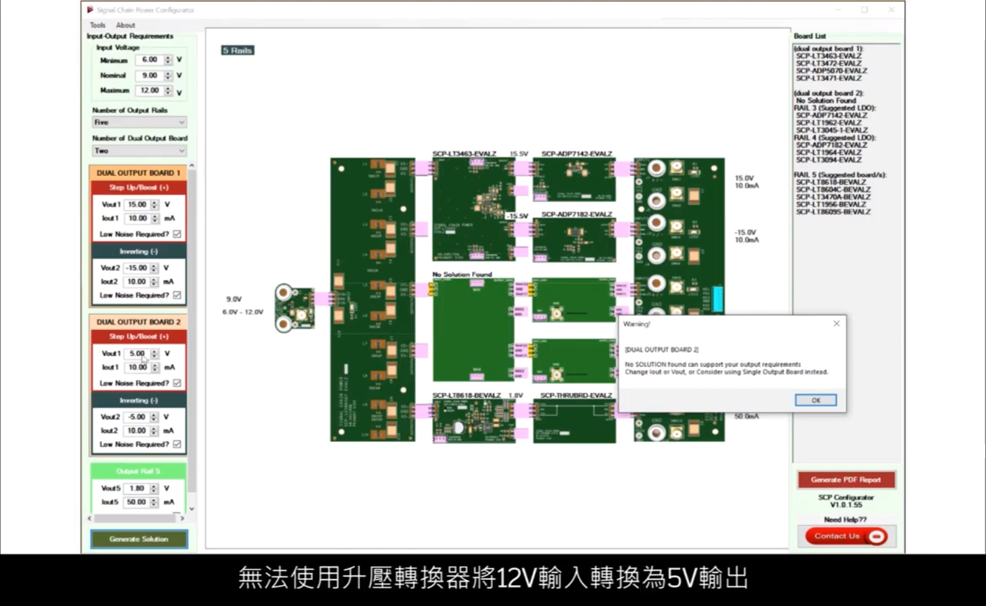
click(817, 401)
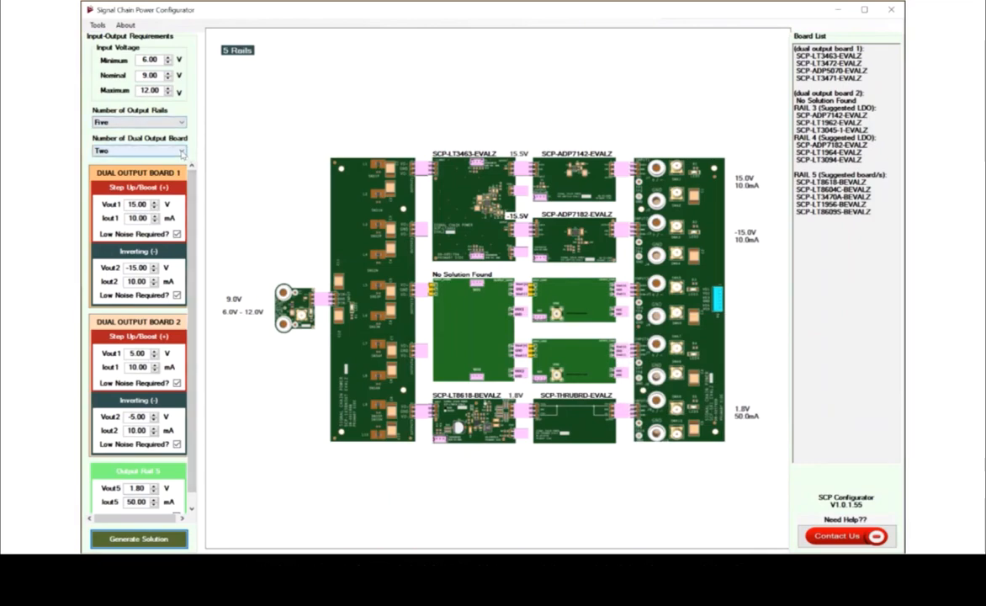
click(181, 151)
click(160, 167)
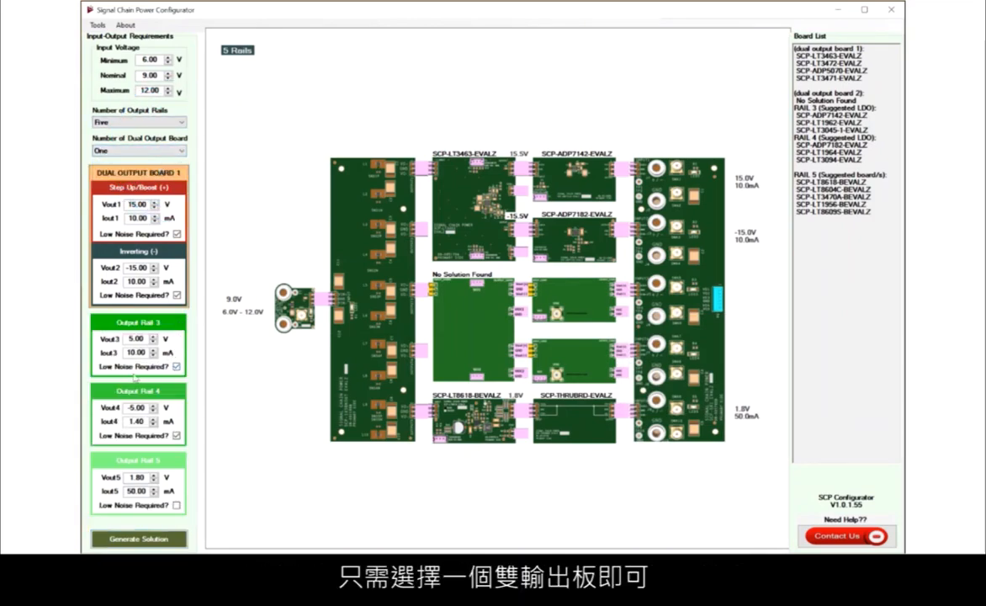
- Set the Output Rail 4 current to 10 mA and generate the solution
drag(129, 421, 197, 421)
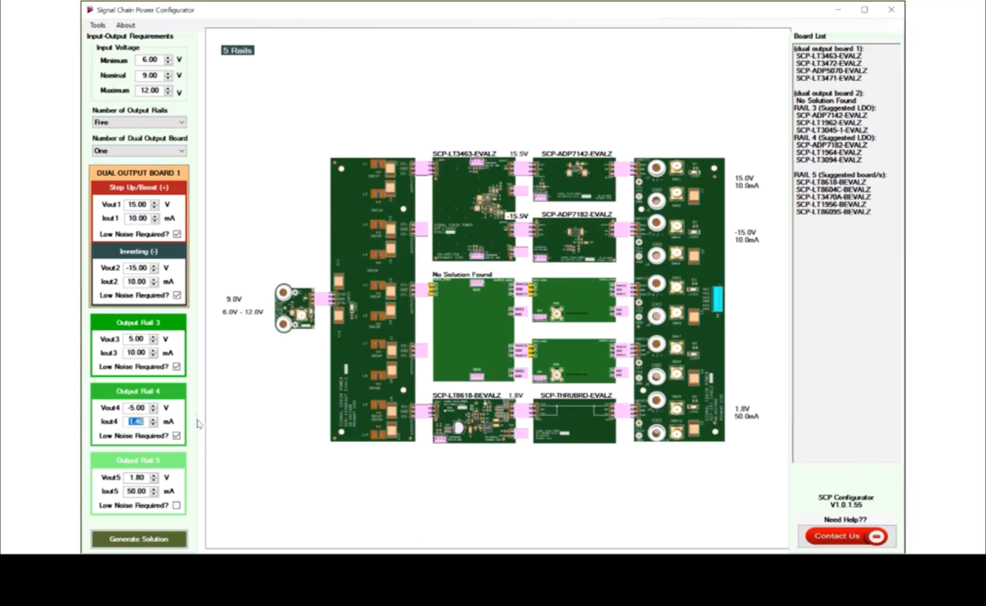
text(10)
click(154, 542)
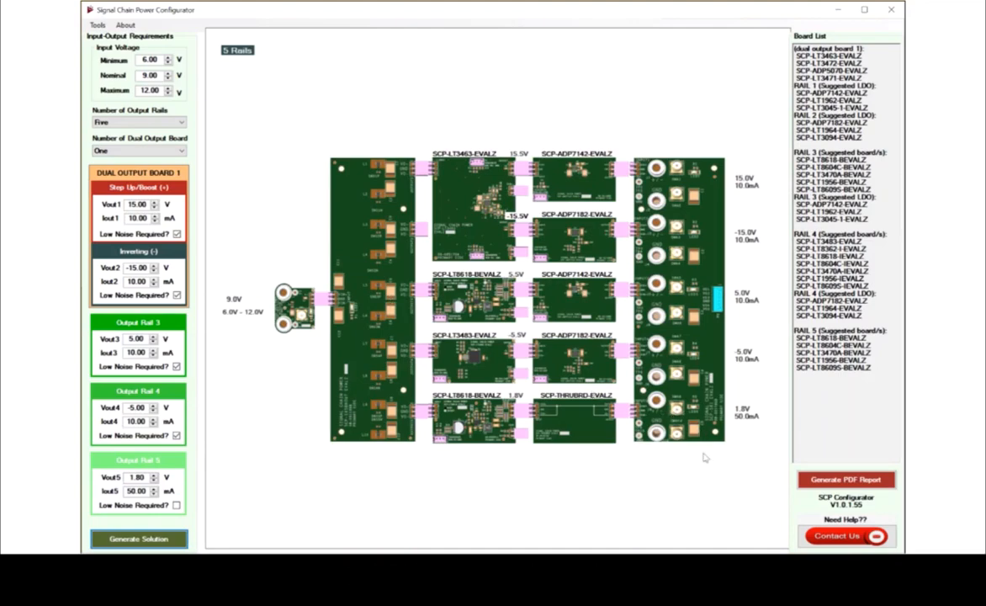
- Generate a PDF report of the solution and save it on the Desktop as SignalChainPowerDesign
click(849, 479)
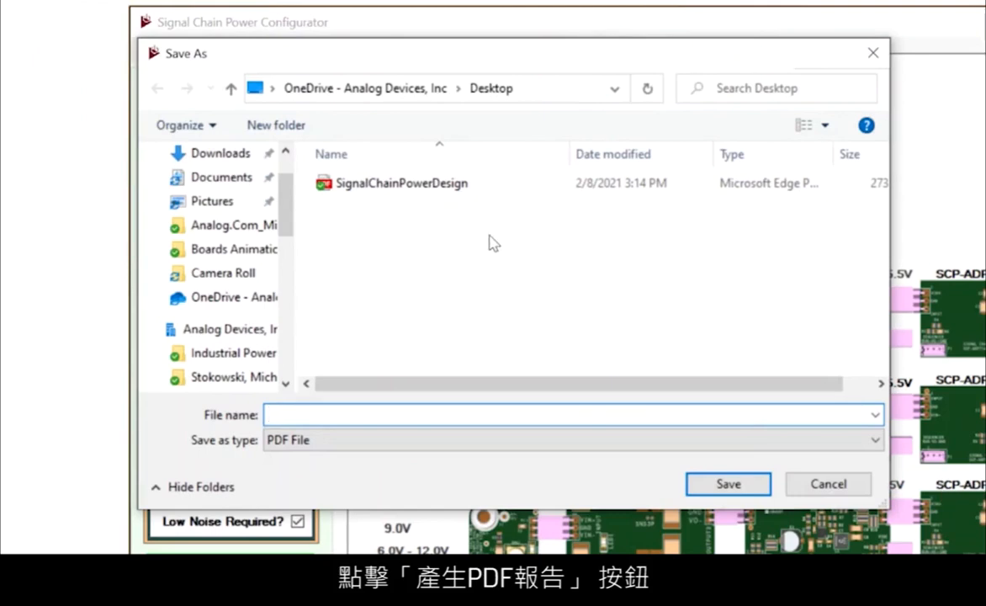
click(403, 189)
click(727, 483)
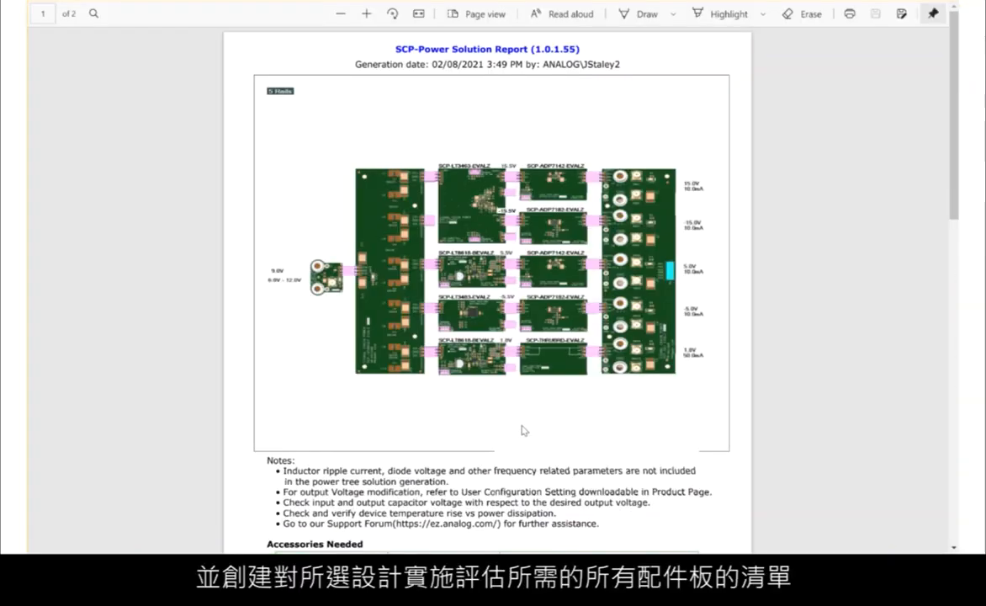
- Review the report's power tree, notes, needed accessories and the converter and LDO options for each rail
scroll(521, 430, down, 5)
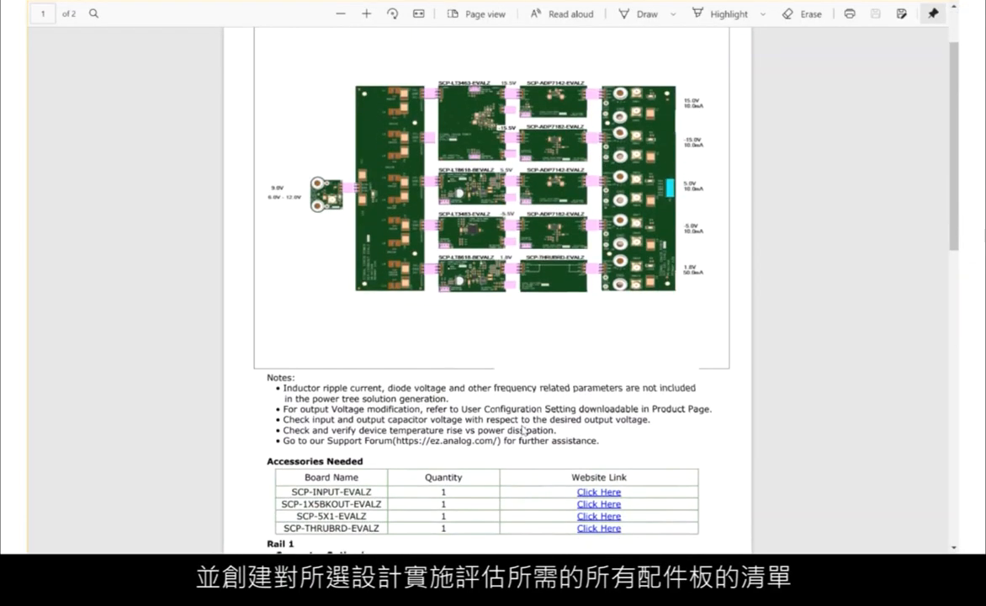
scroll(522, 430, down, 1)
scroll(521, 430, down, 1)
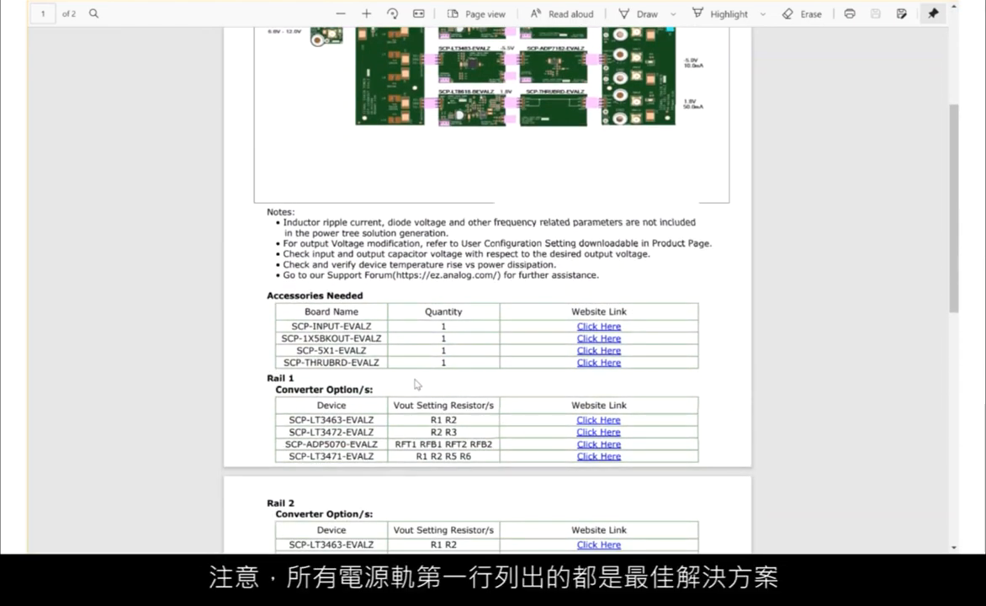
scroll(415, 385, down, 4)
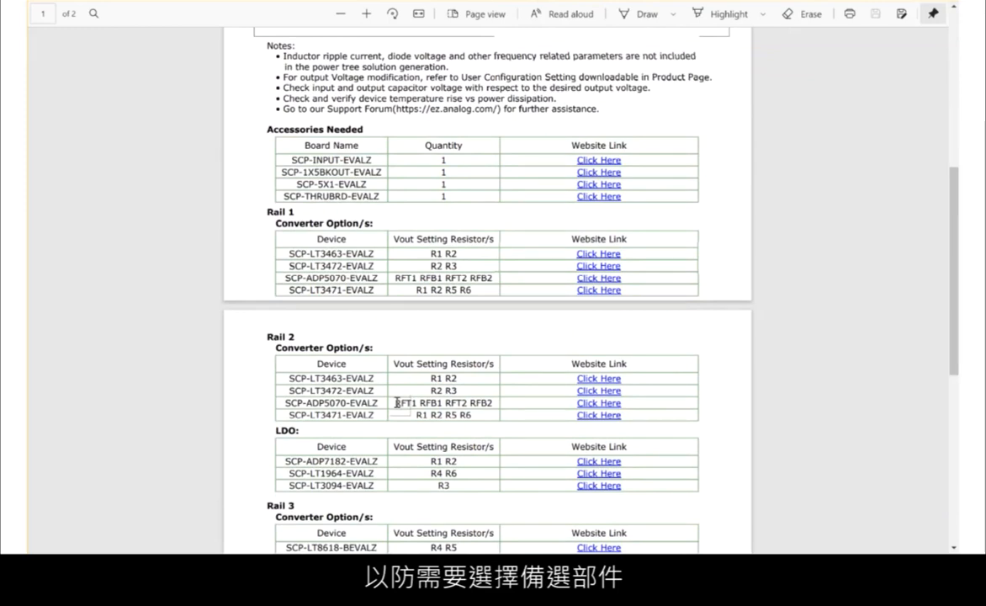
- Follow a website link in the report to the SCP-LT1964-EVALZ product page and examine its documentation
click(599, 162)
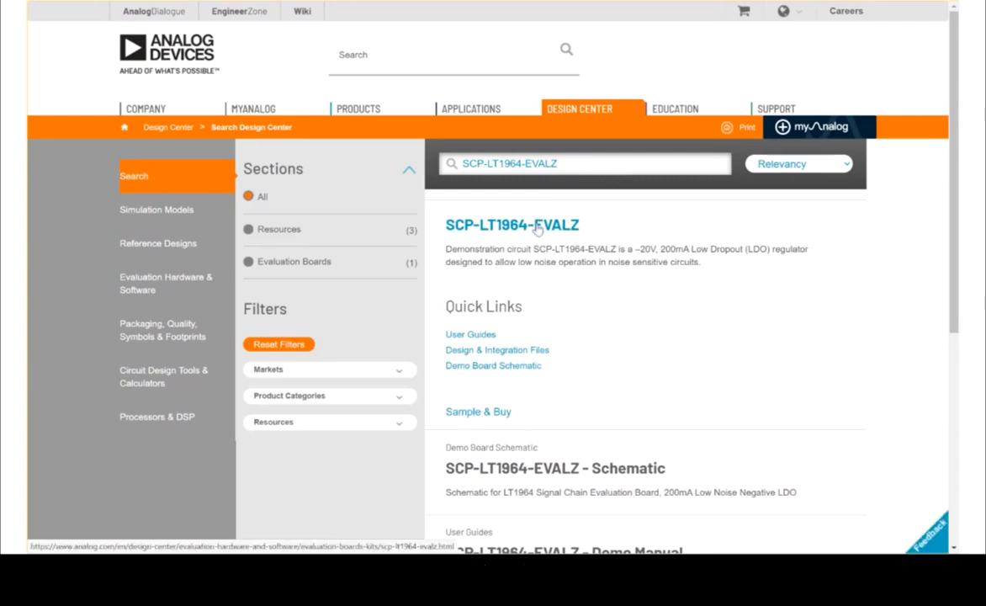
click(537, 227)
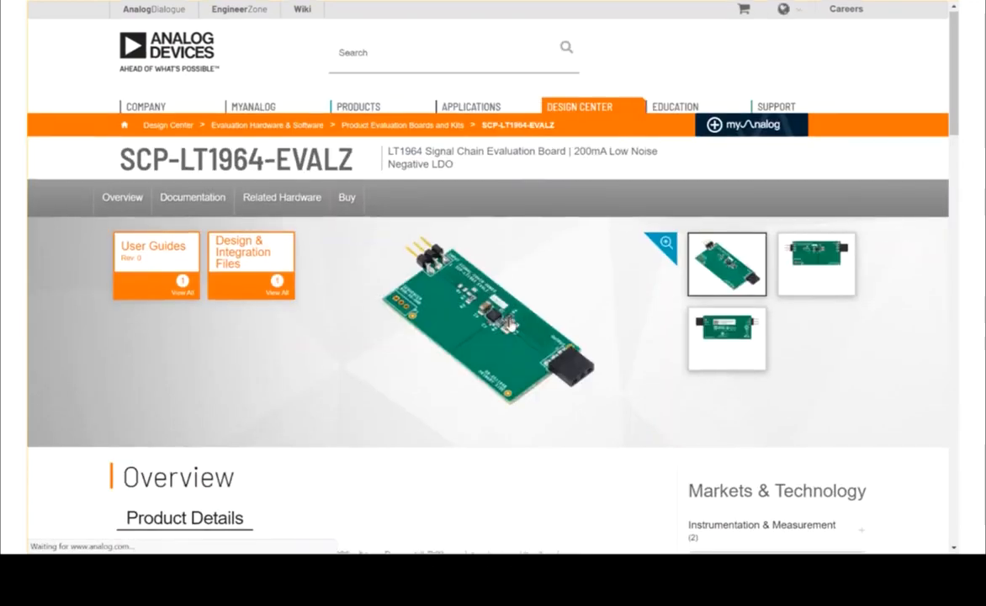
scroll(509, 322, down, 8)
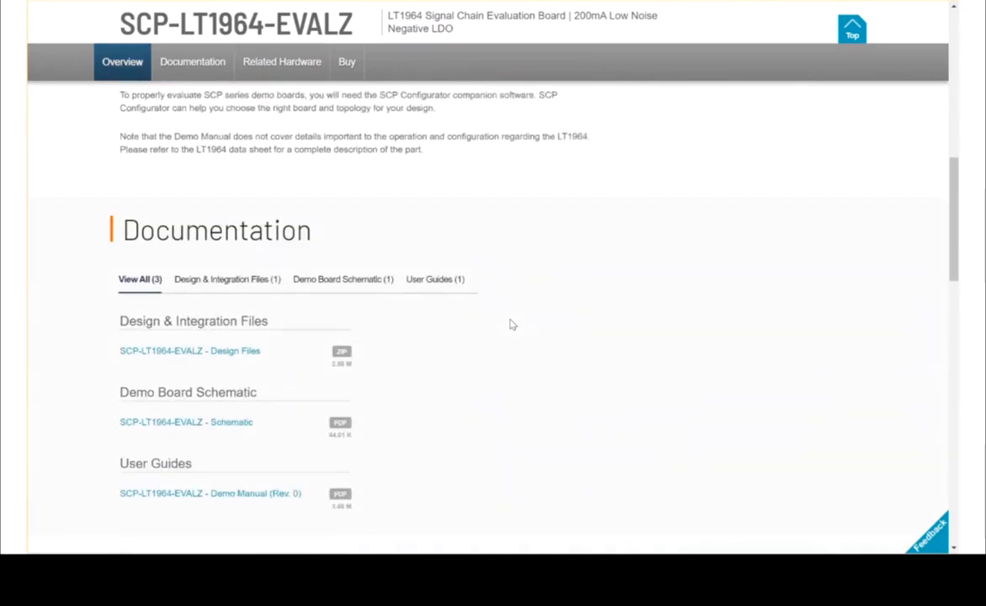
scroll(511, 324, down, 4)
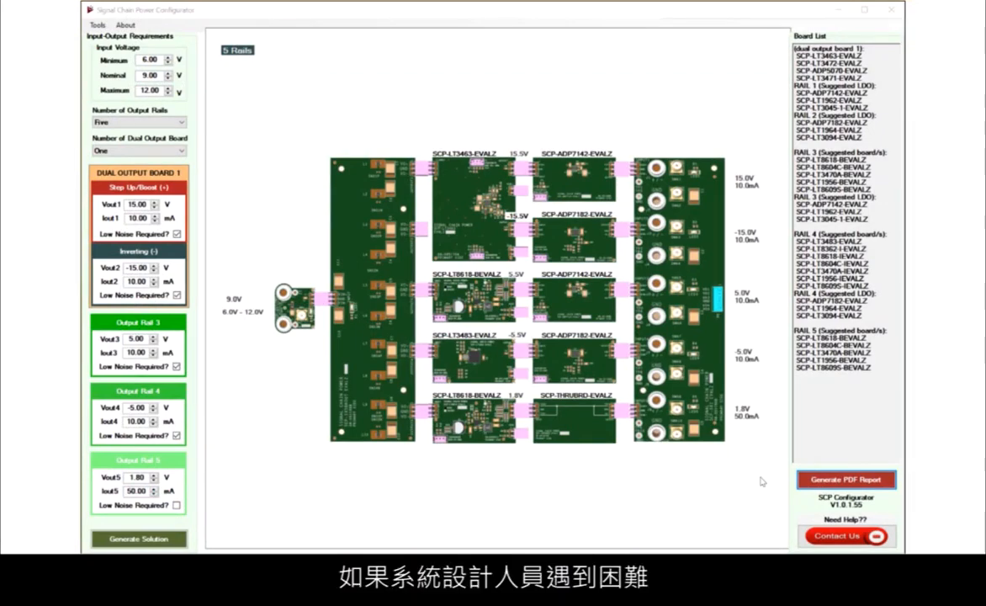
- Open the configurator's contact option for getting help with the power design
click(838, 539)
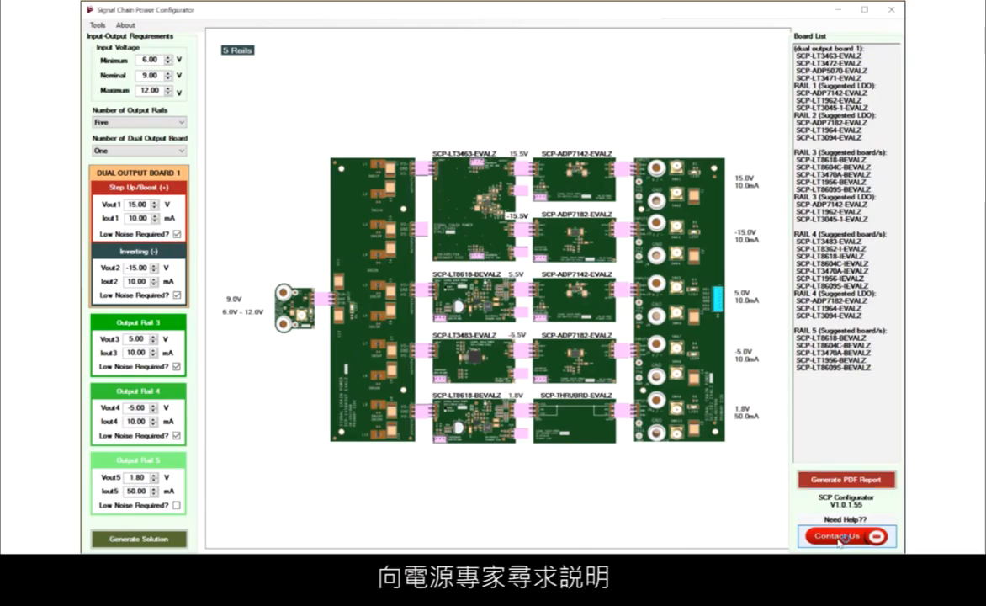